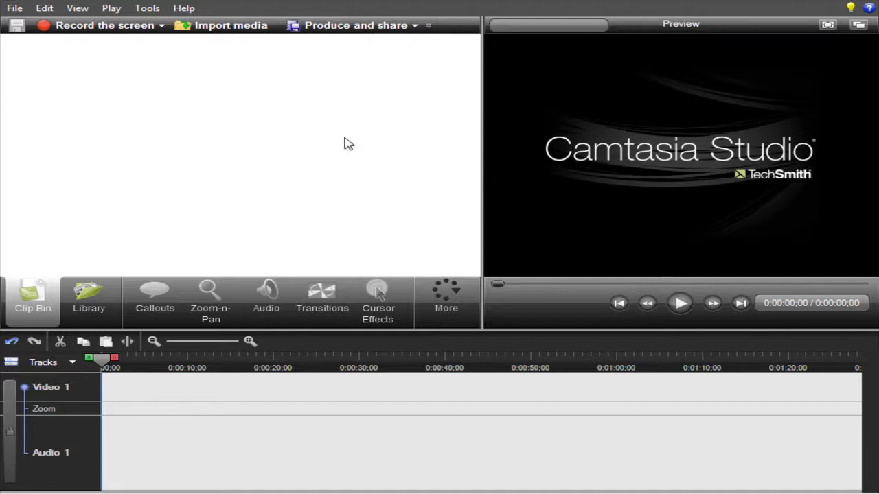
- Import LegendaryReviews.com Search Story.mp4 into the Clip Bin
left_click(216, 26)
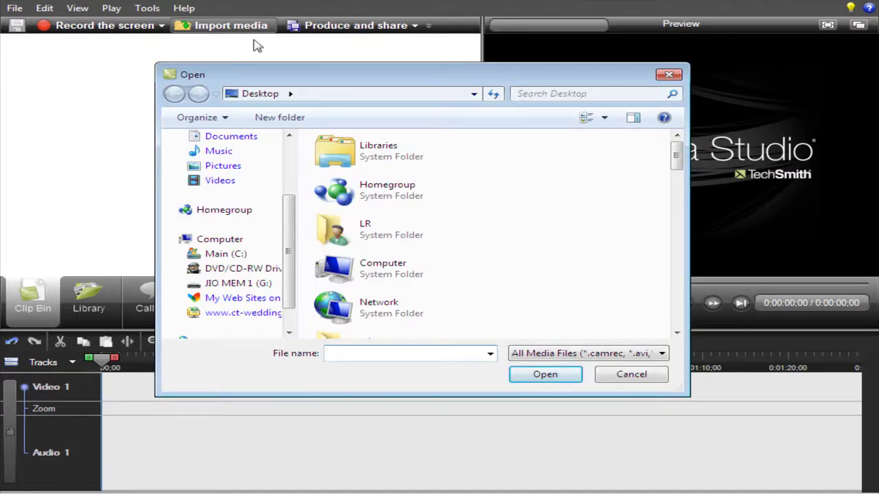
left_click_drag(675, 171, 684, 282)
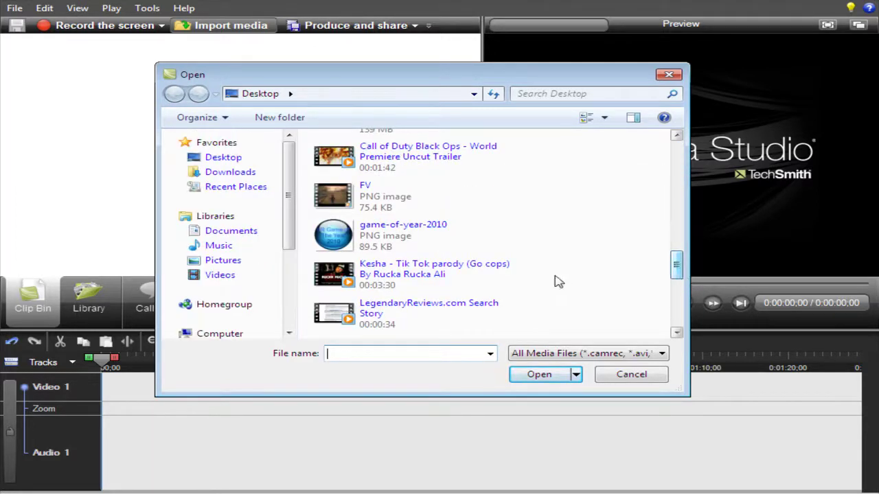
double_click(401, 313)
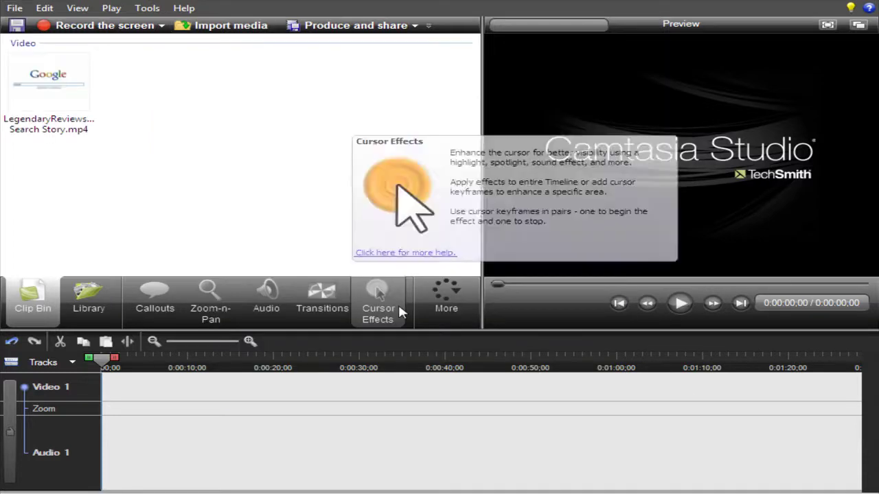
- Add the Search Story clip from the Clip Bin to the Video 1 and Audio 1 tracks
right_click(38, 94)
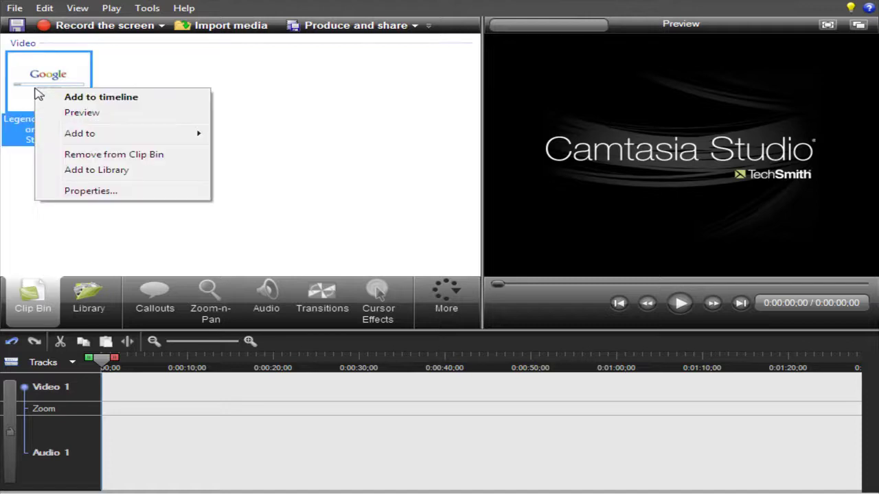
left_click(55, 97)
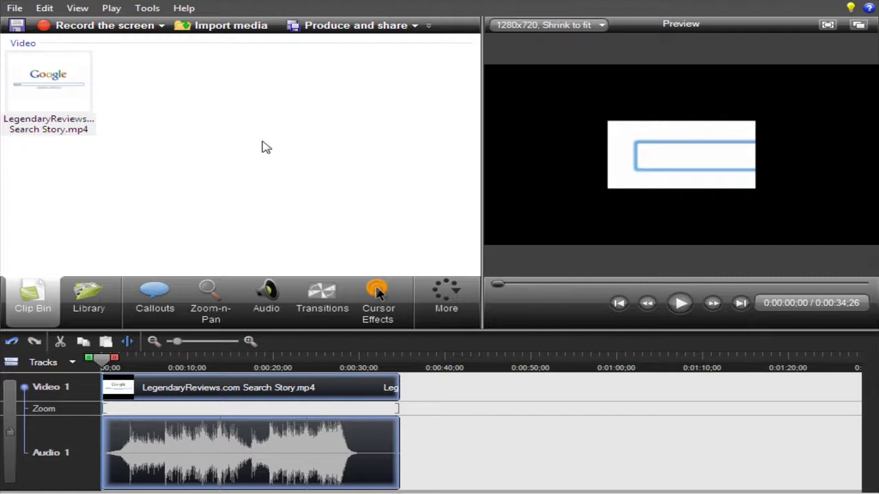
- Snap the Zoom-n-Pan rectangle to the video edges so the clip fills the frame
left_click(211, 297)
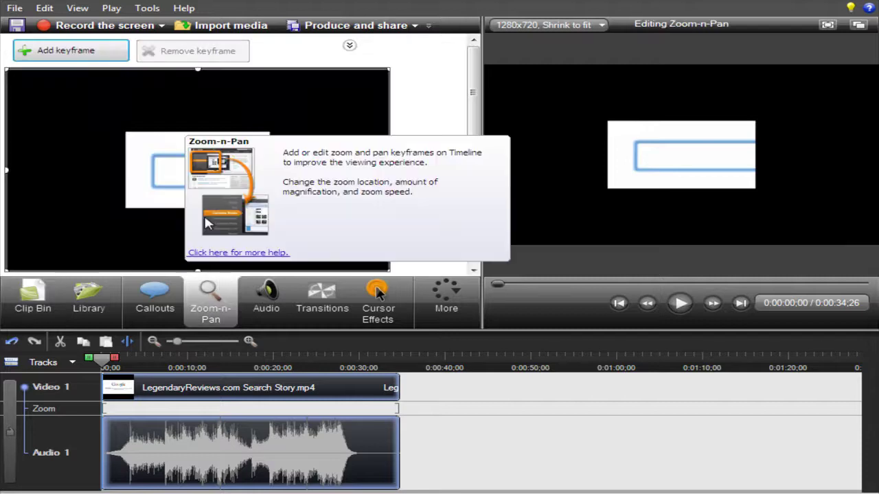
right_click(132, 165)
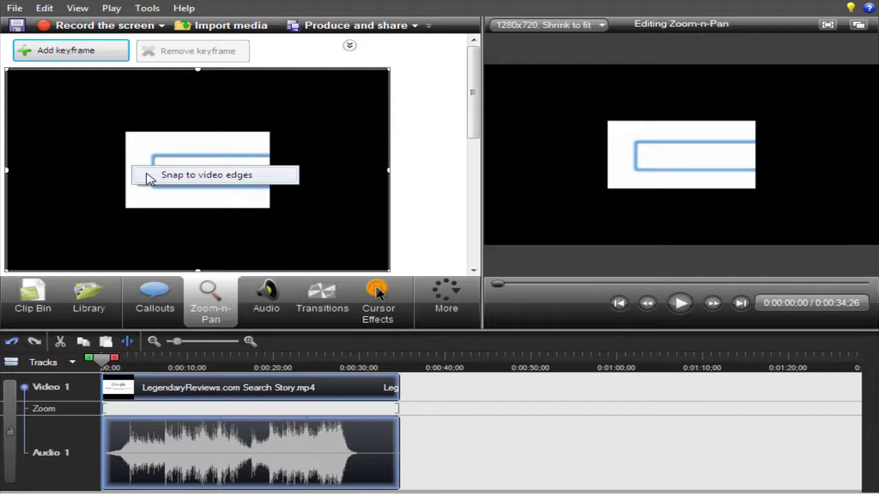
left_click(150, 177)
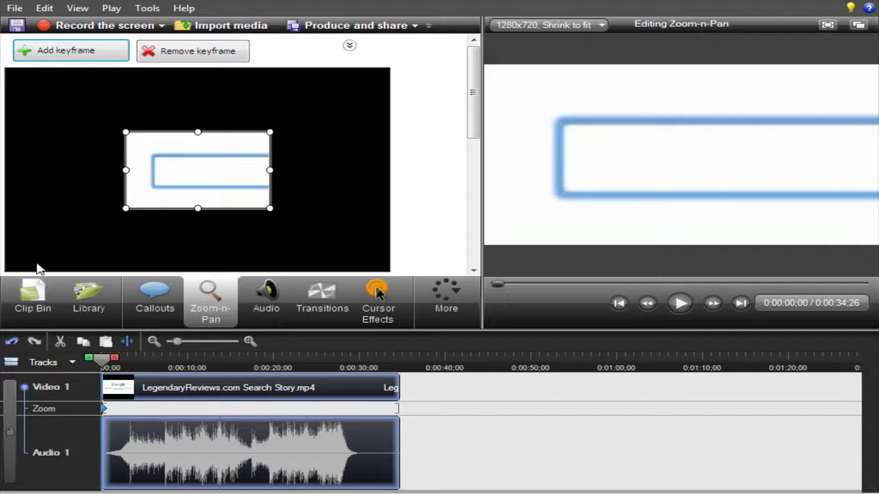
left_click(29, 307)
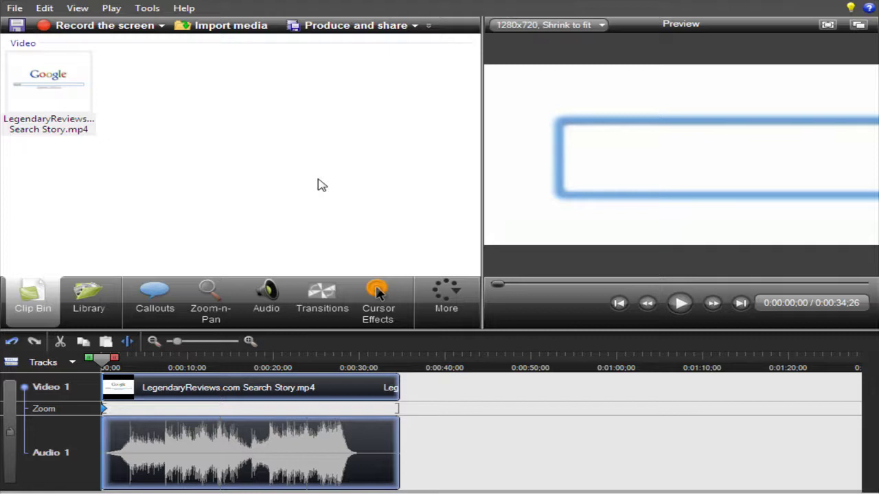
- Show the Library and scroll through its folders like Rounded Angles, Silver Streak and Sound Effects
left_click(95, 290)
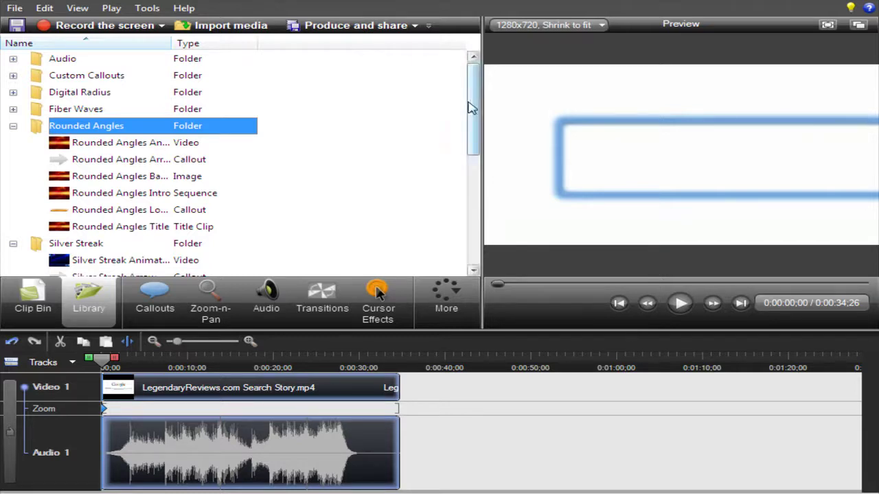
mouse_move(471, 107)
left_mouse_down()
mouse_move(461, 216)
mouse_move(454, 118)
left_mouse_up()
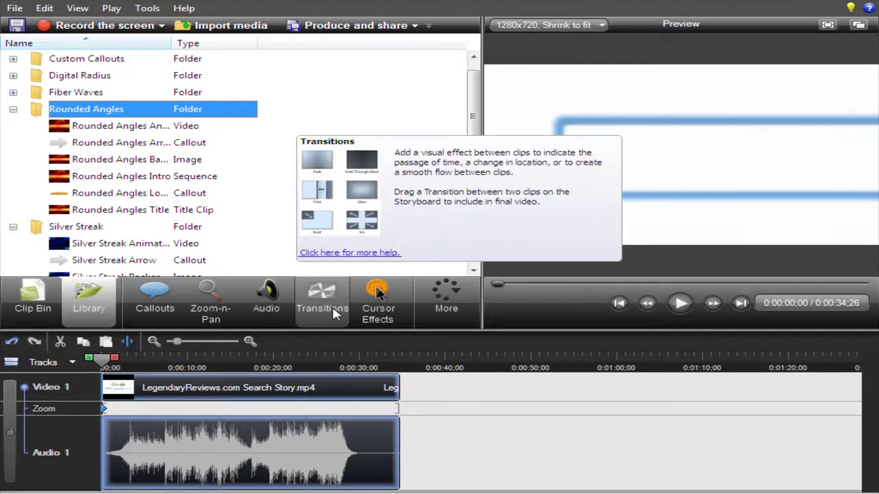
- Add an Arrow 1 callout at 0:00:00;00 on a new Callout track
left_click(173, 308)
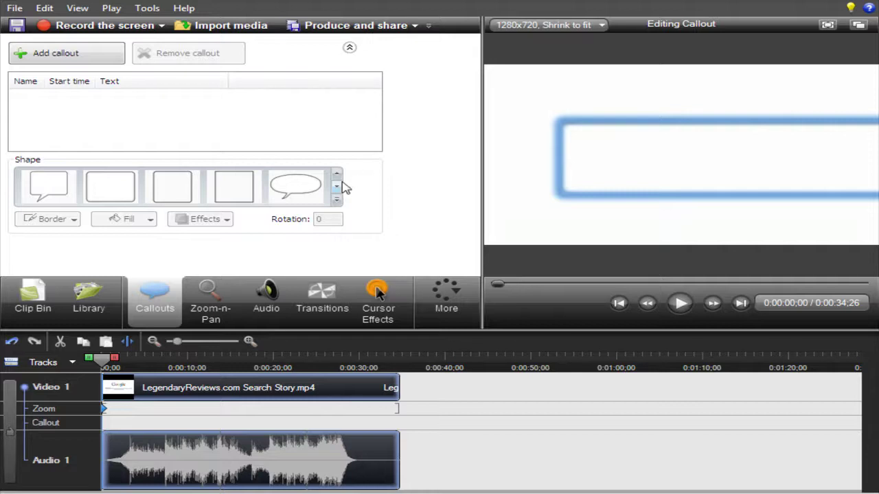
left_click(343, 184)
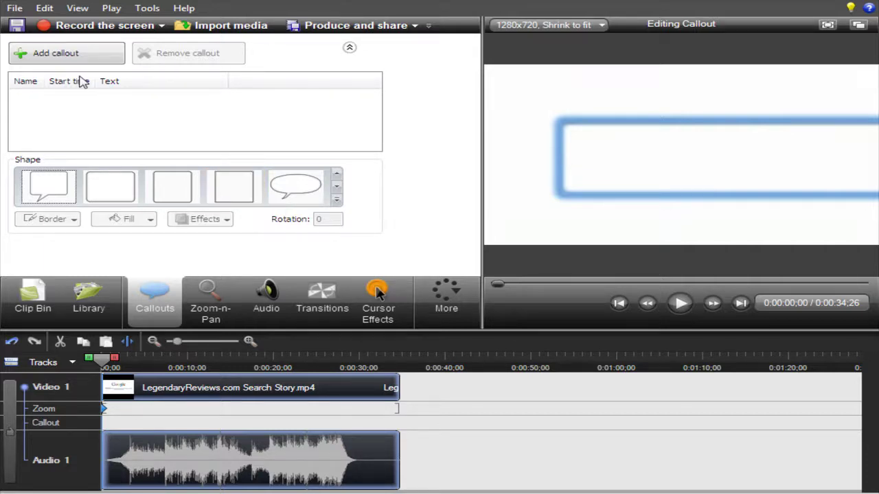
left_click(59, 62)
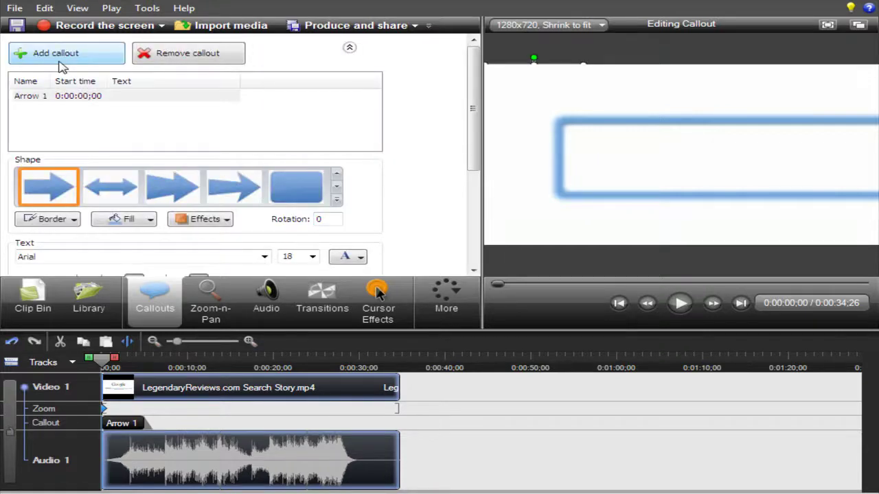
- Scroll the callout Shape gallery down to the image shapes
left_click(335, 189)
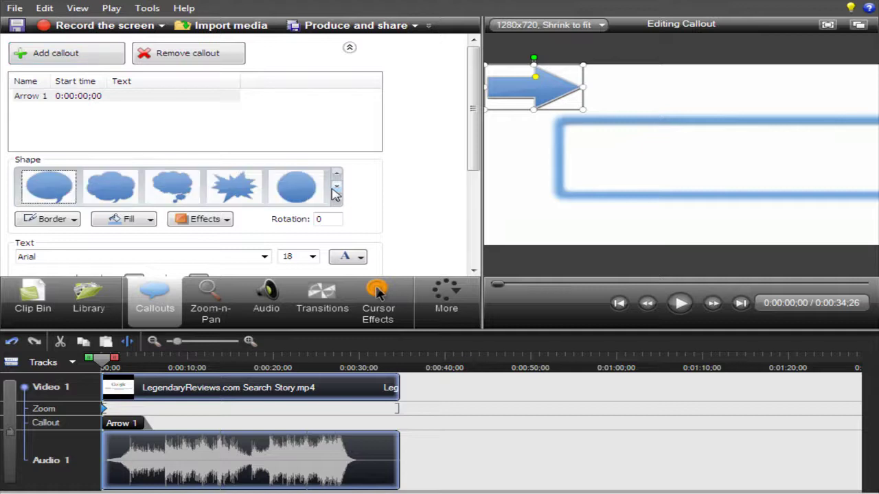
left_click(336, 190)
left_click(336, 190)
left_click(335, 189)
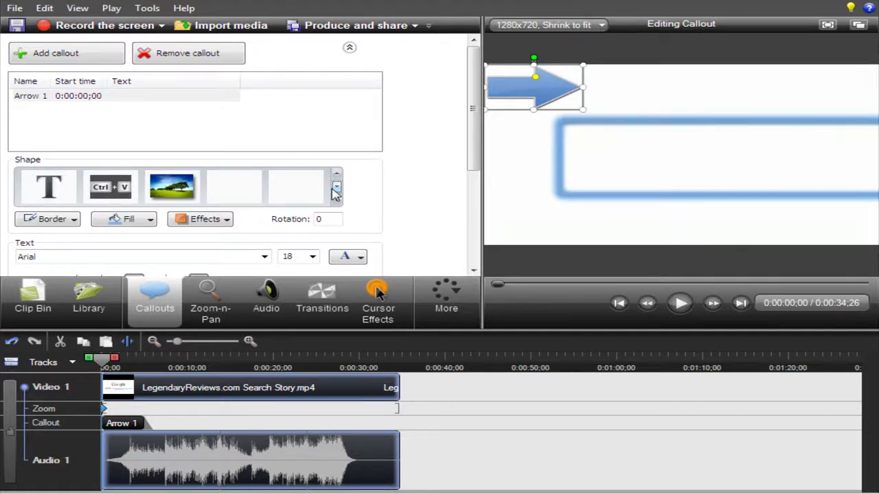
left_click(199, 196)
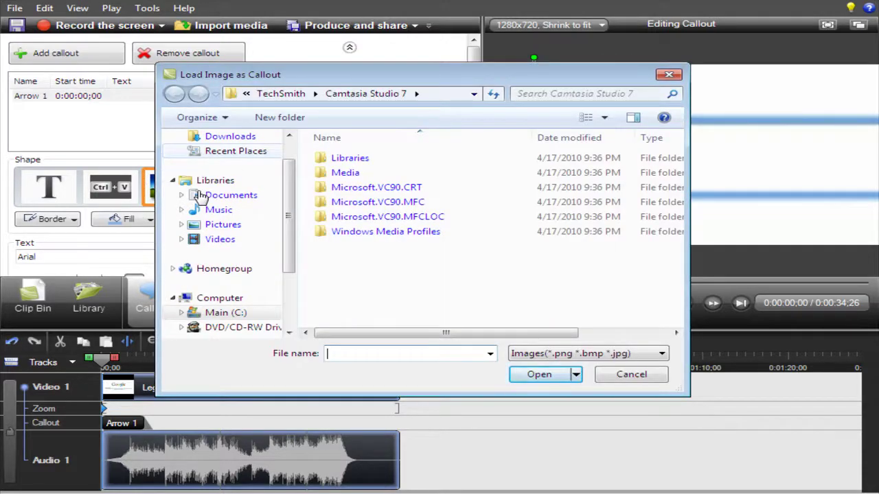
left_click(211, 238)
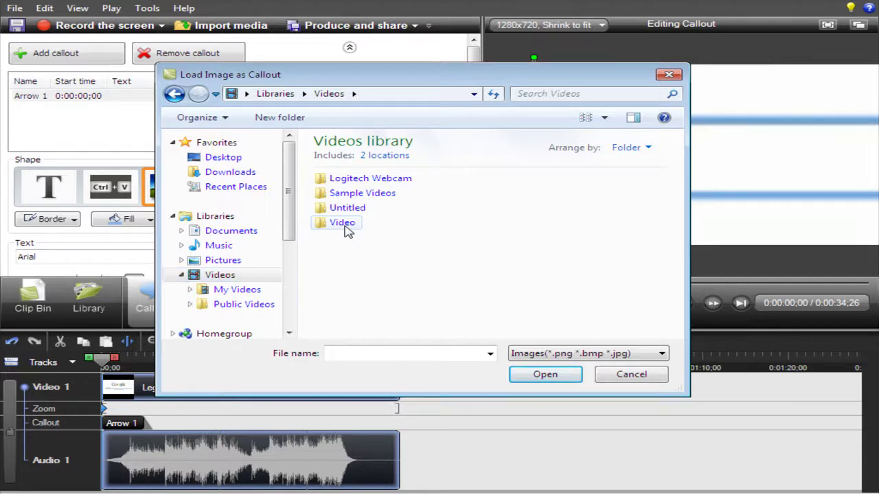
double_click(343, 224)
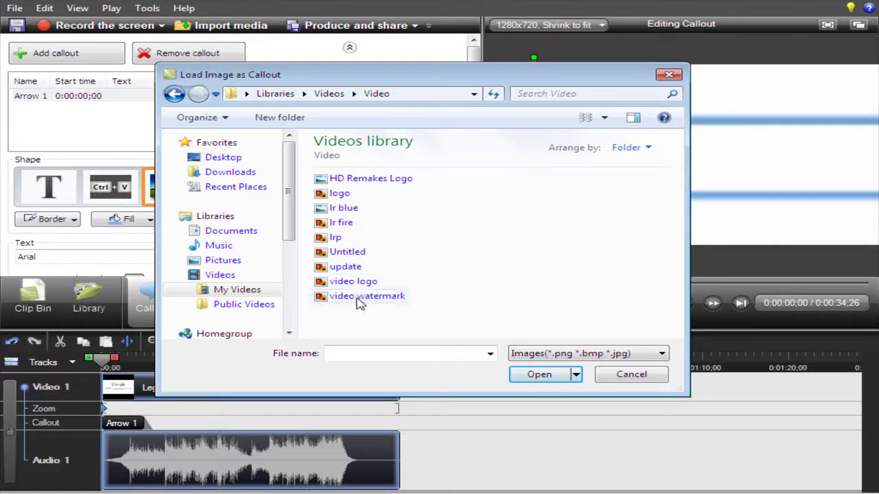
double_click(359, 296)
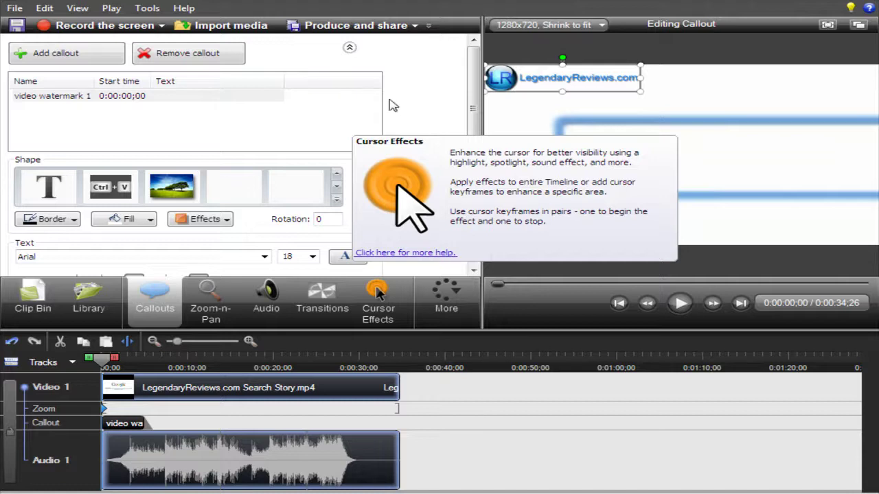
- Check the callout's Advanced properties and close them without changes
left_click_drag(471, 117, 462, 221)
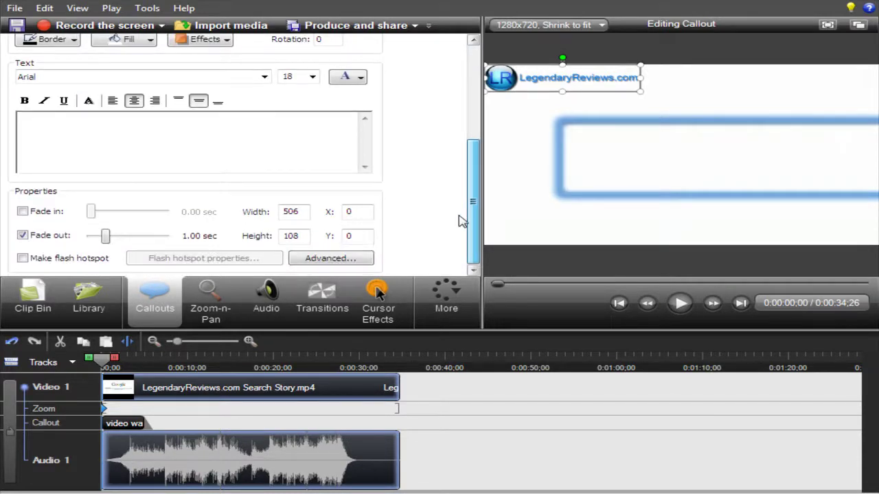
left_click(366, 256)
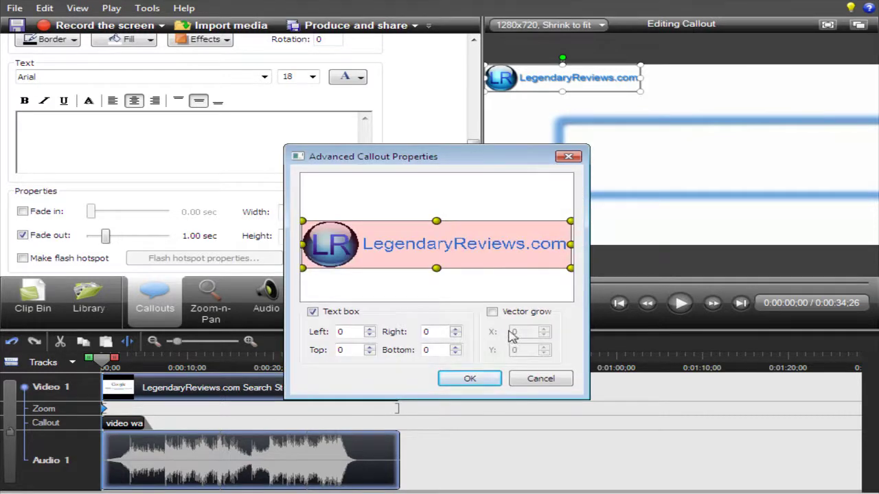
left_click(542, 379)
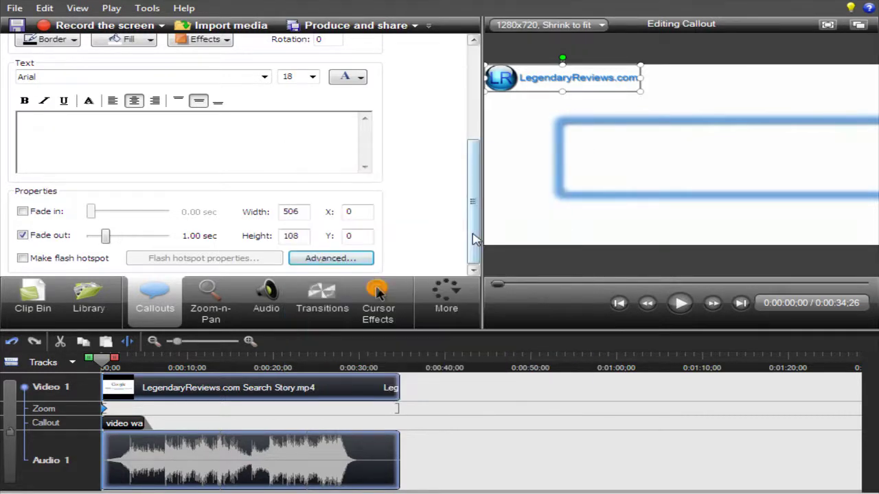
- Uncheck Shadow in the watermark callout's Effects options
left_click_drag(473, 239, 472, 213)
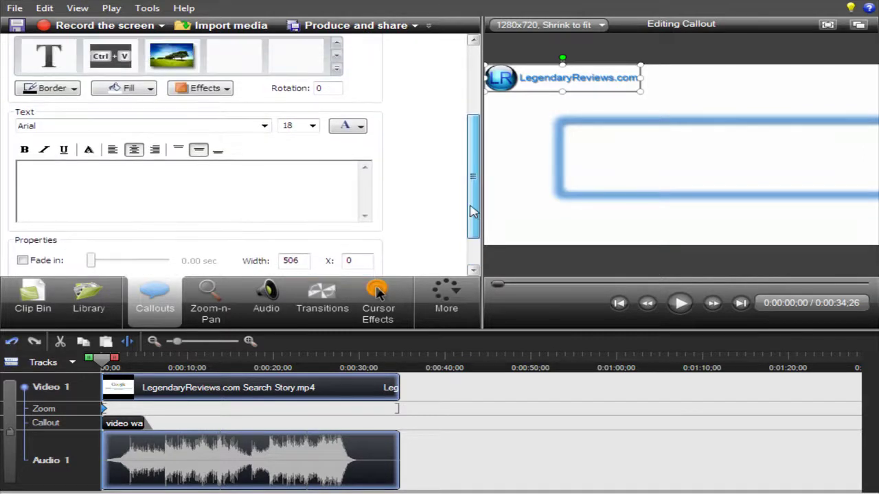
left_click(206, 88)
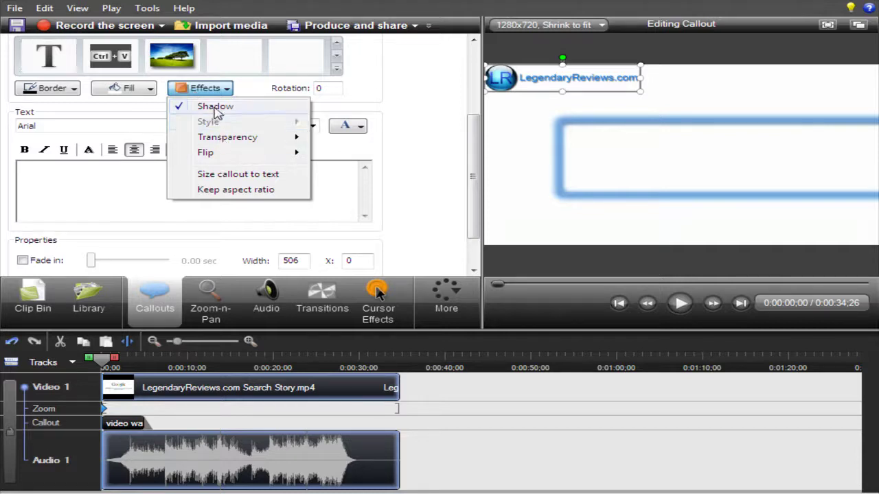
left_click(215, 107)
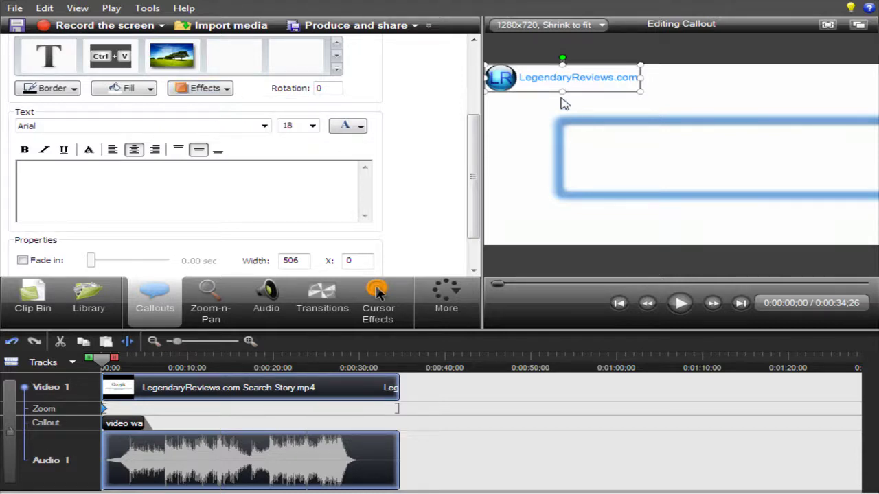
- Move the watermark to the frame's lower left and set its transparency to 50%
left_click_drag(557, 78, 559, 233)
left_click(193, 88)
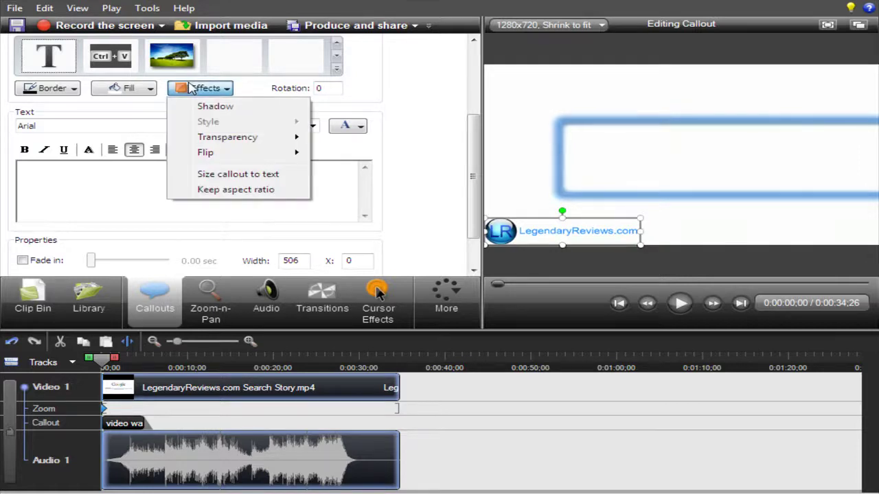
mouse_move(258, 153)
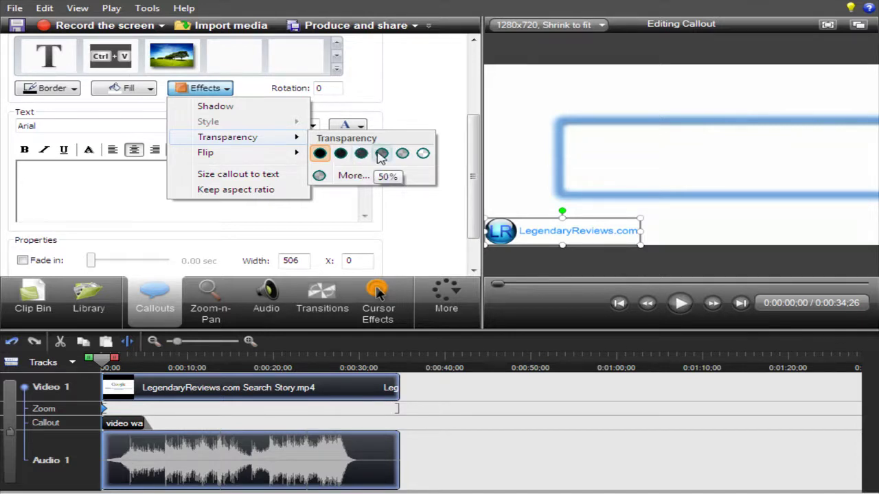
left_click(381, 154)
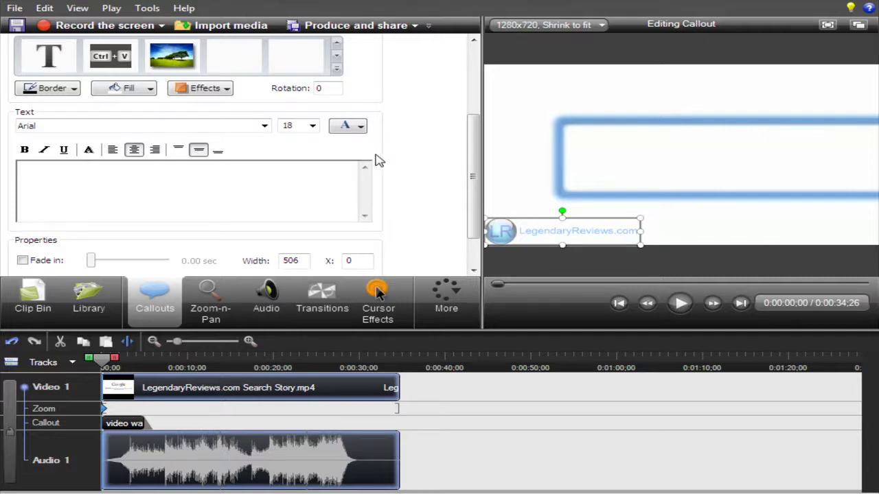
- Stretch the video watermark 1 callout to the clip's end at about 0:00:34:24
left_click(116, 423)
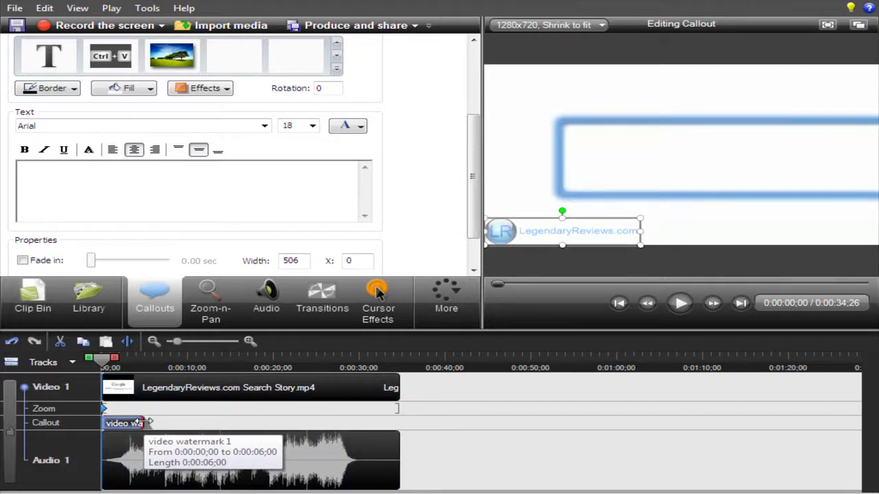
left_click_drag(144, 422, 429, 420)
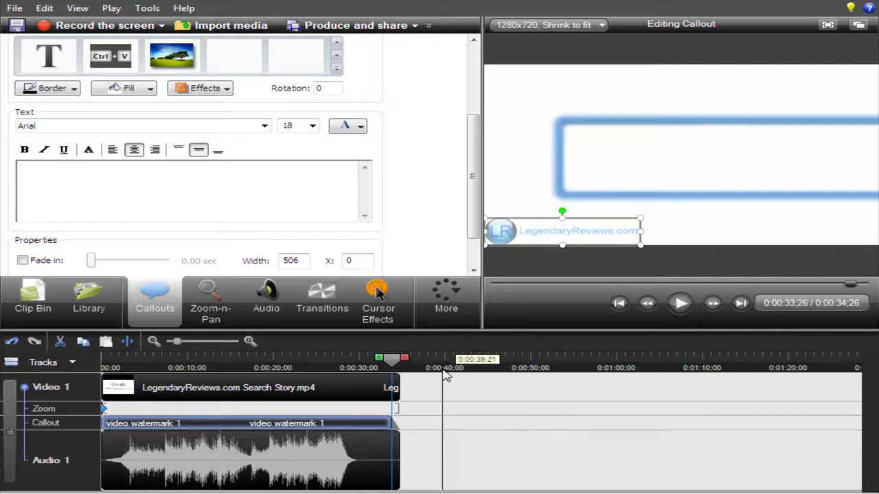
left_click(38, 306)
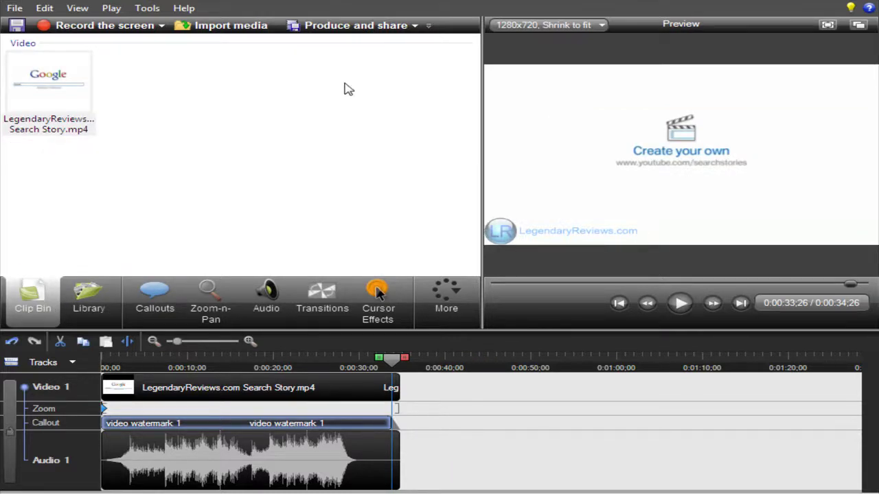
- Choose the HD preset (1280x720 MP4) in the Production Wizard and continue to saving
left_click(333, 31)
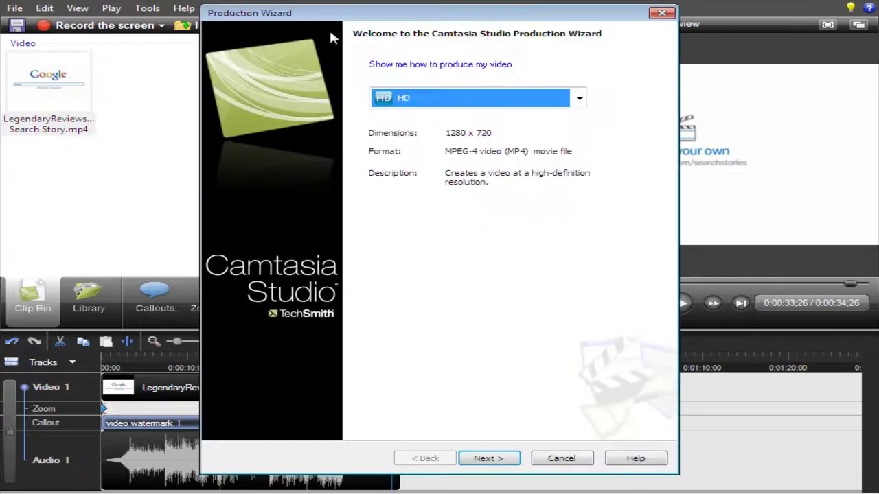
left_click(472, 102)
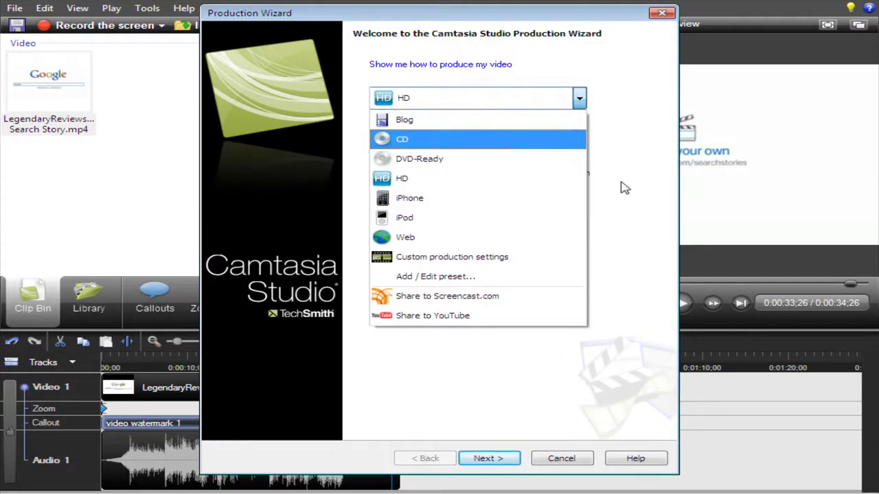
left_click(517, 238)
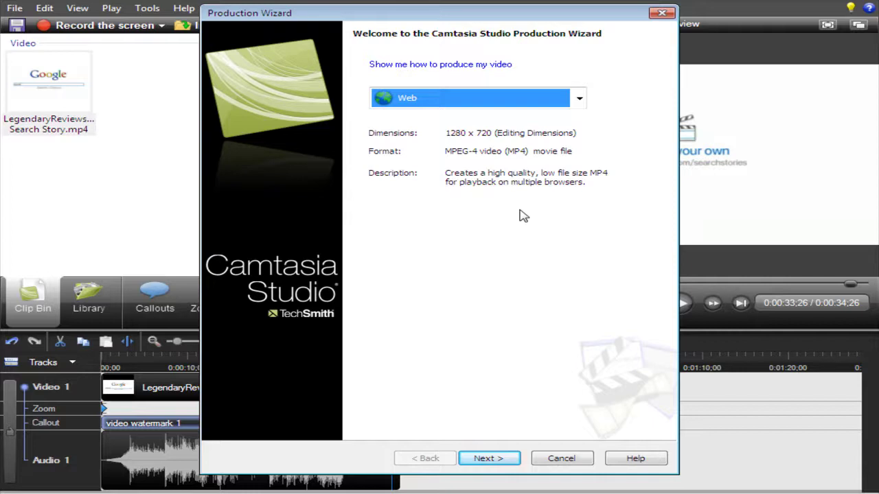
left_click(568, 108)
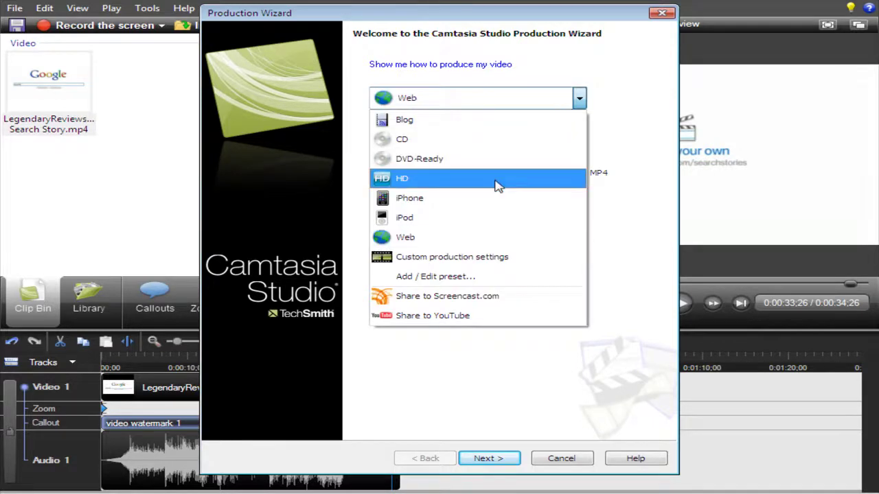
left_click(496, 180)
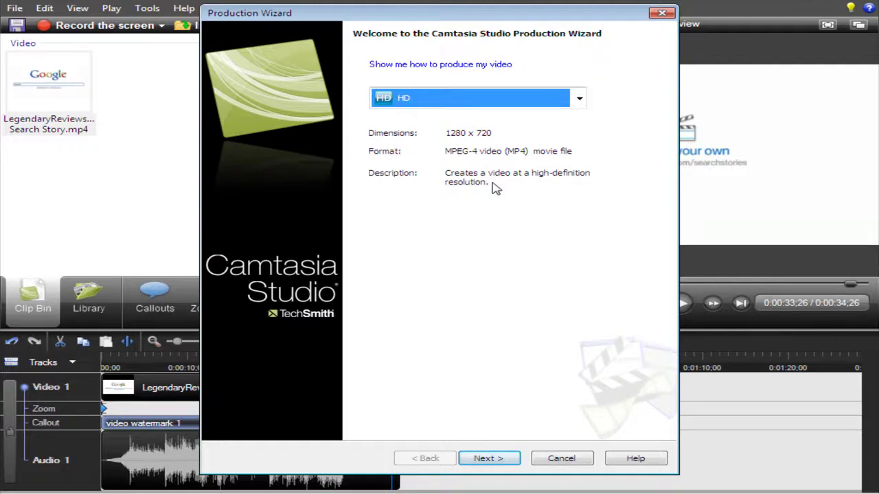
left_click(486, 458)
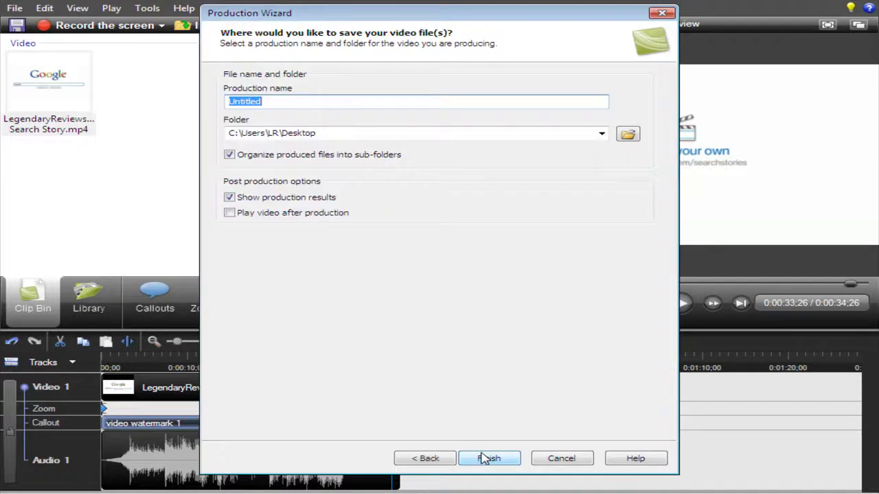